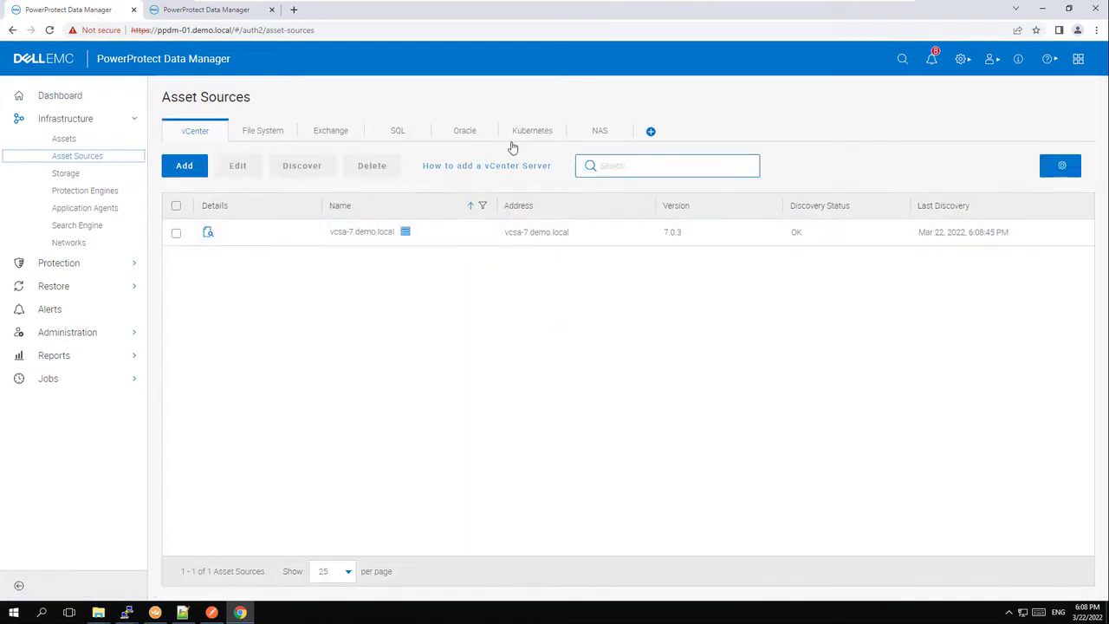
Review the Kubernetes asset sources and storage, then open the mysql01 policy (ddve-01 replicating to ddve-02)
click(531, 138)
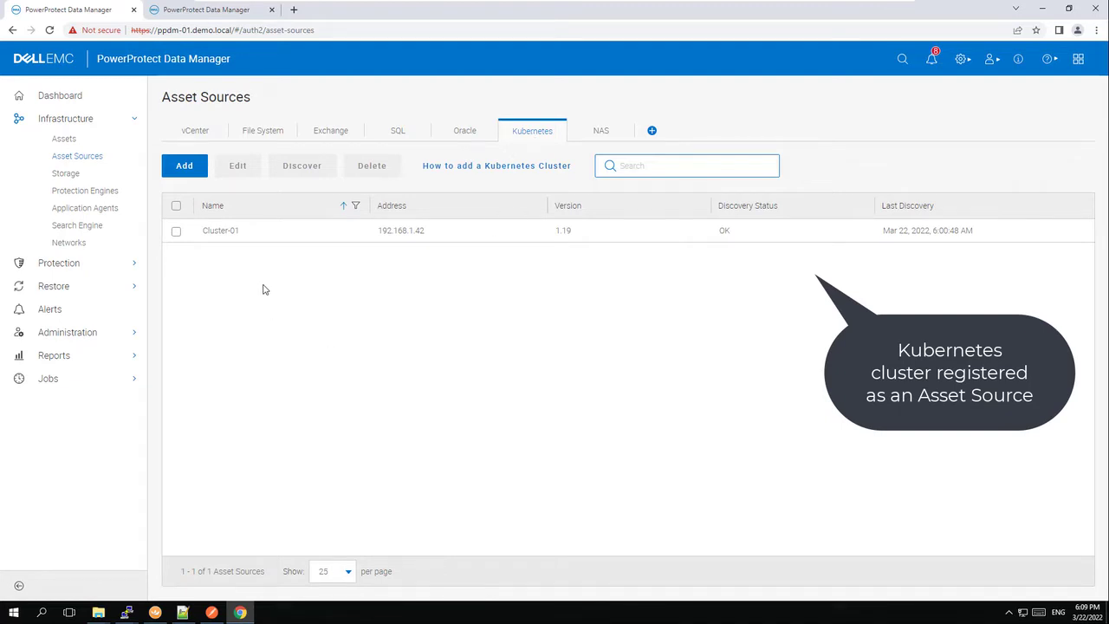
click(68, 174)
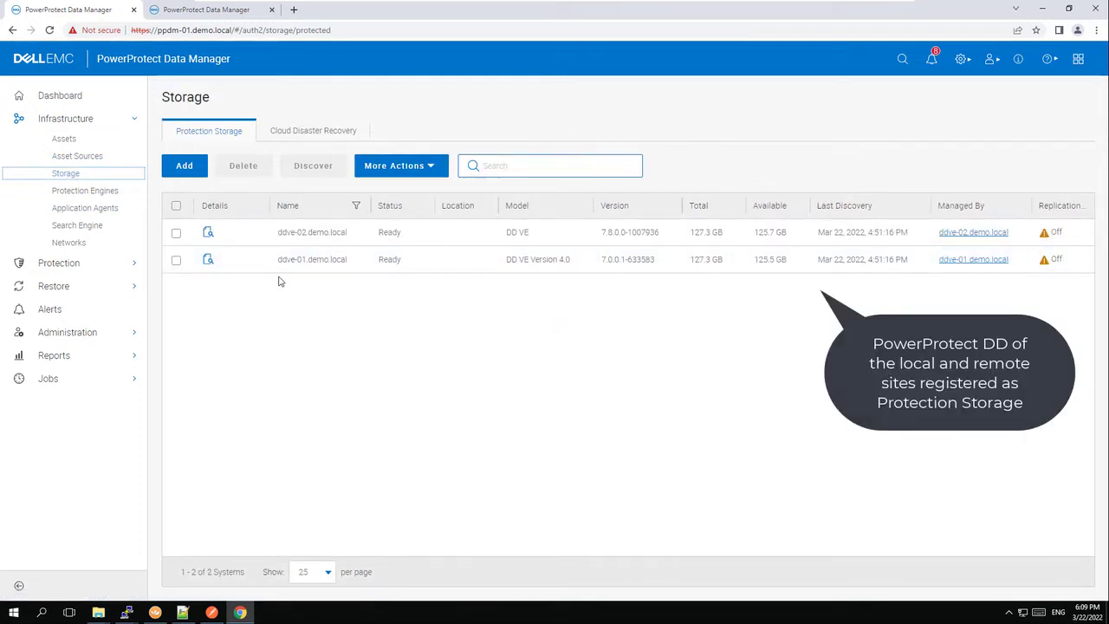
click(118, 269)
click(103, 285)
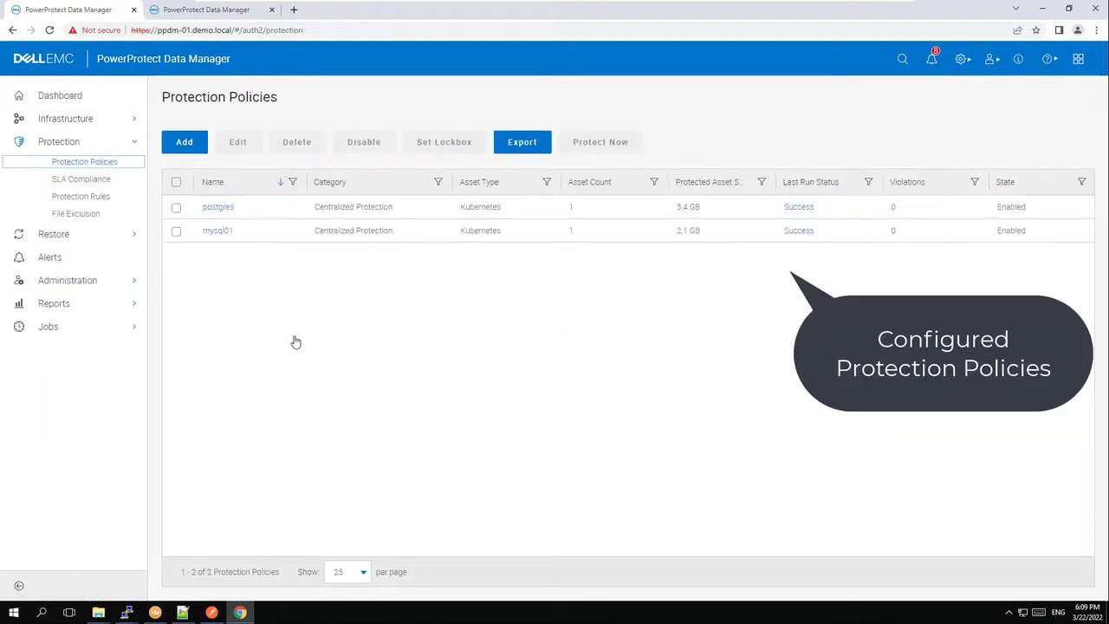
click(218, 232)
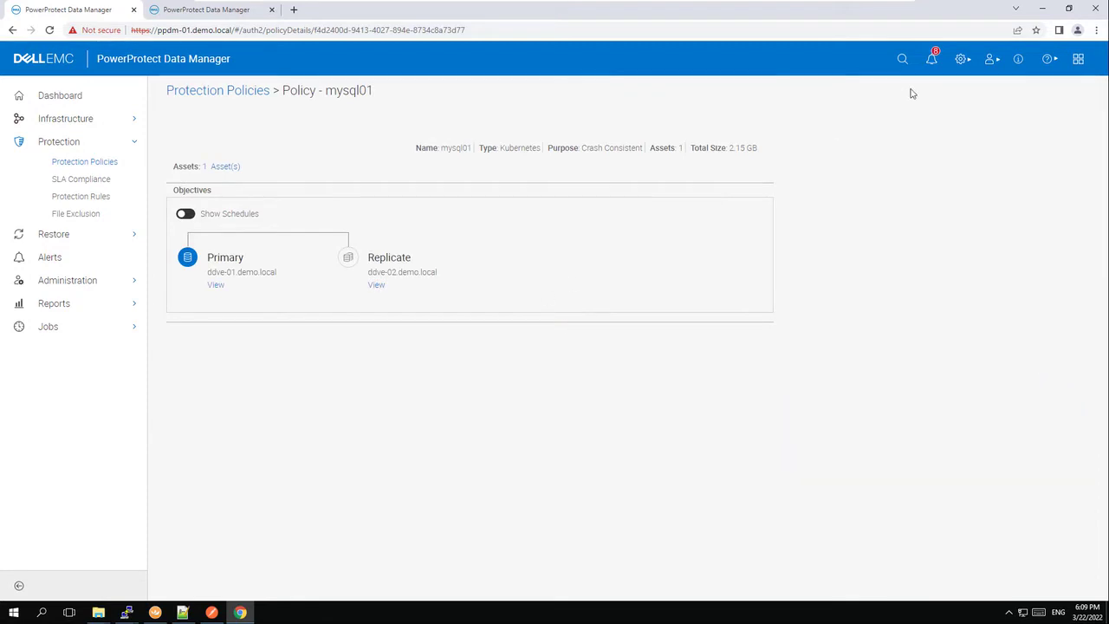
Confirm ppdm-02 is listed under Disaster Recovery remote systems, then switch to ppdm-02's dashboard
click(961, 60)
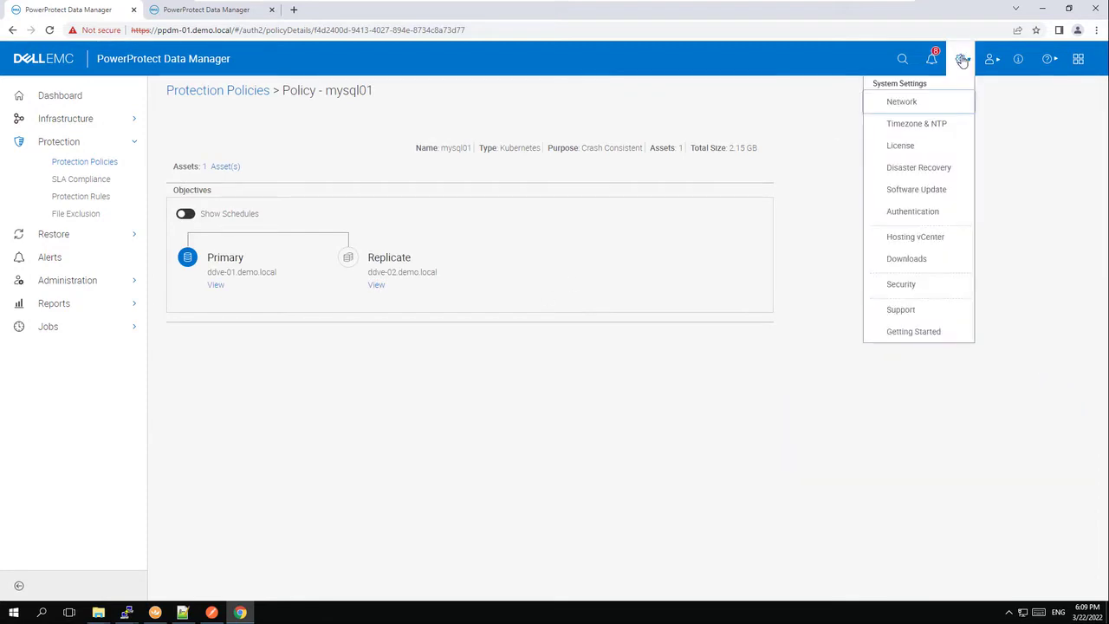
click(930, 167)
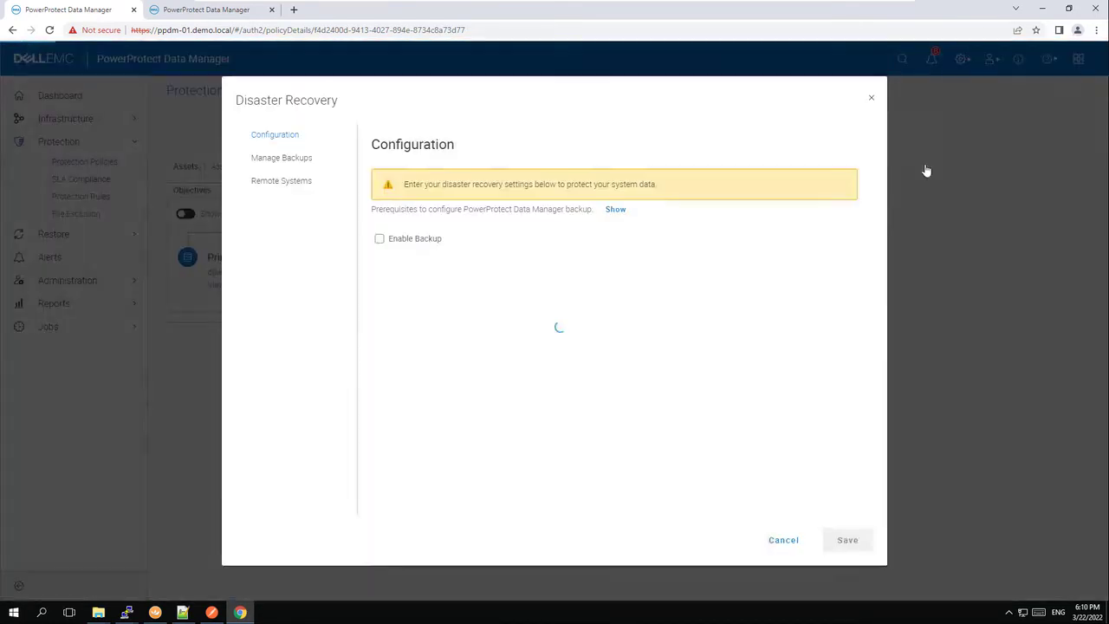
click(286, 181)
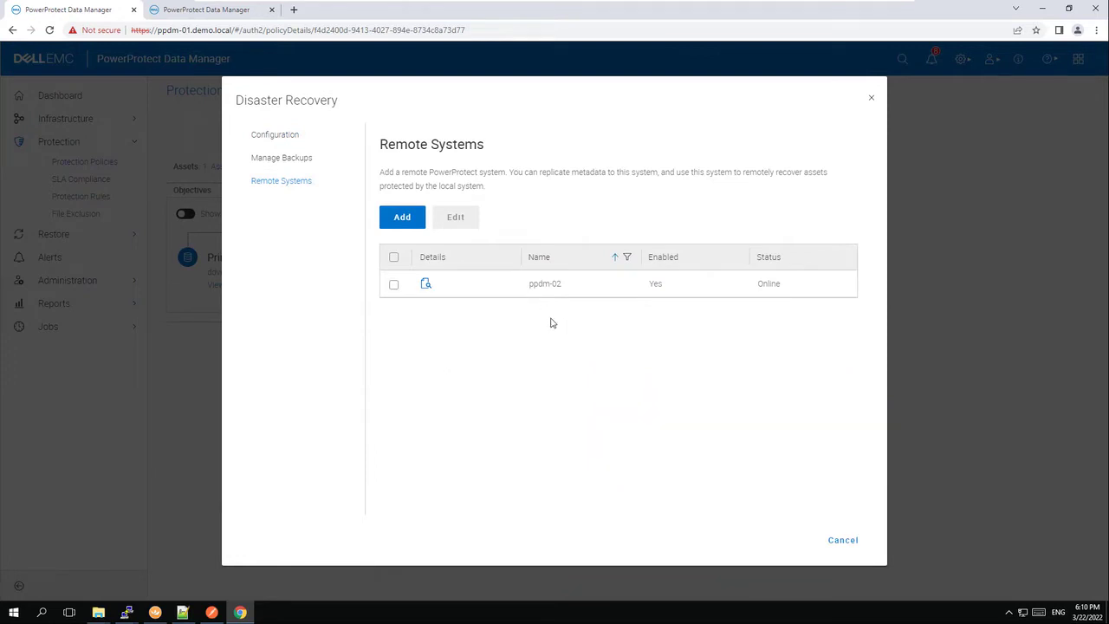
click(843, 540)
click(223, 12)
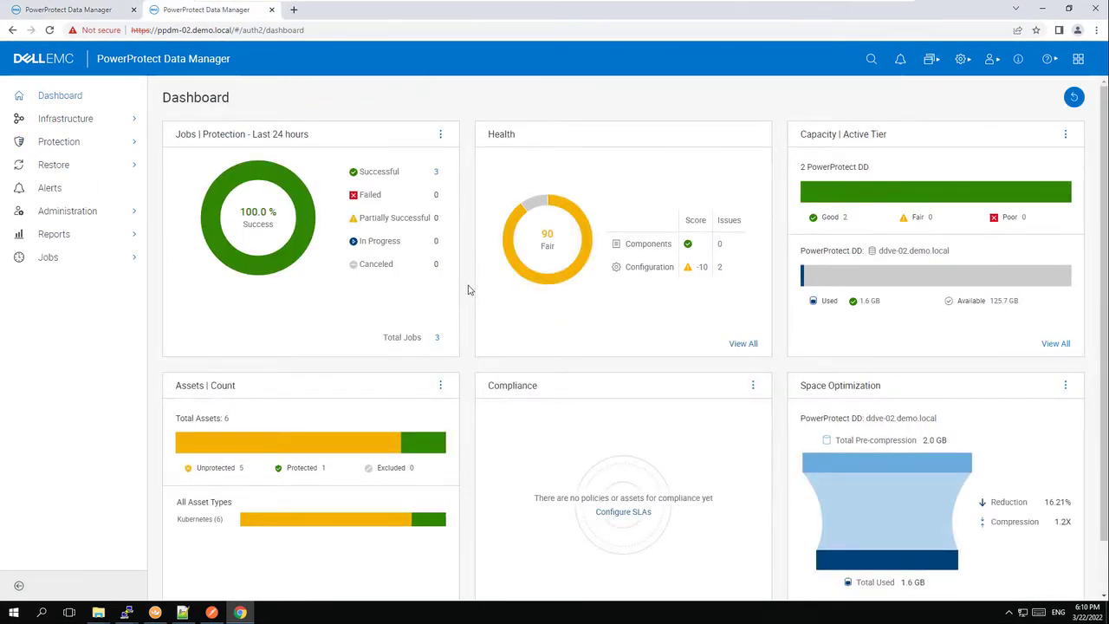
On ppdm-02, check the Cluster-02 asset source and the ddve-01 and ddve-02 storage systems
click(98, 117)
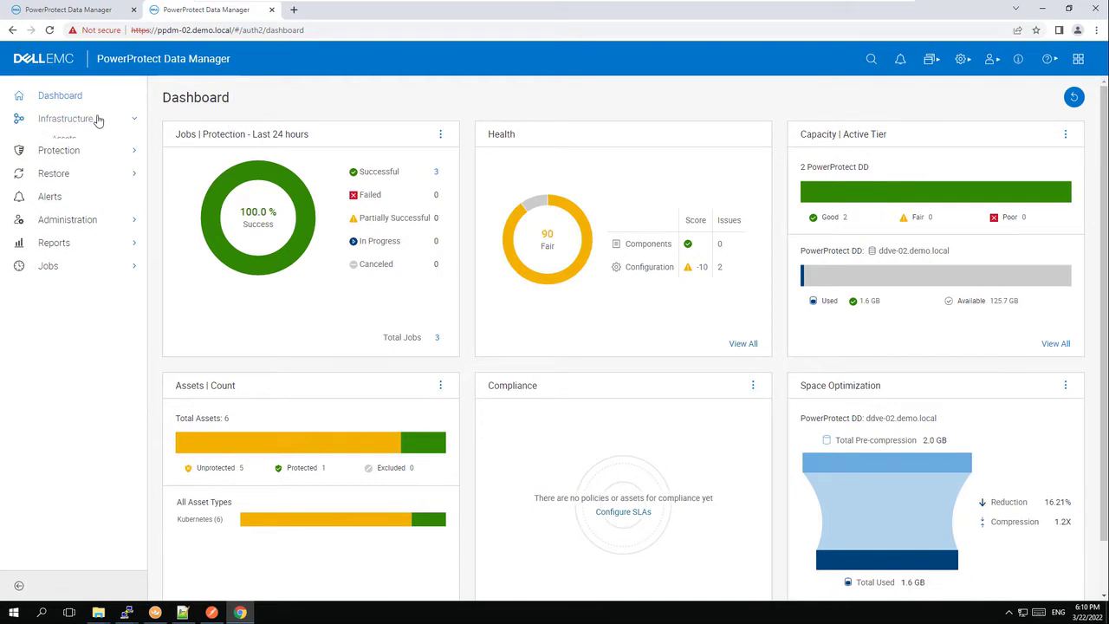
click(90, 156)
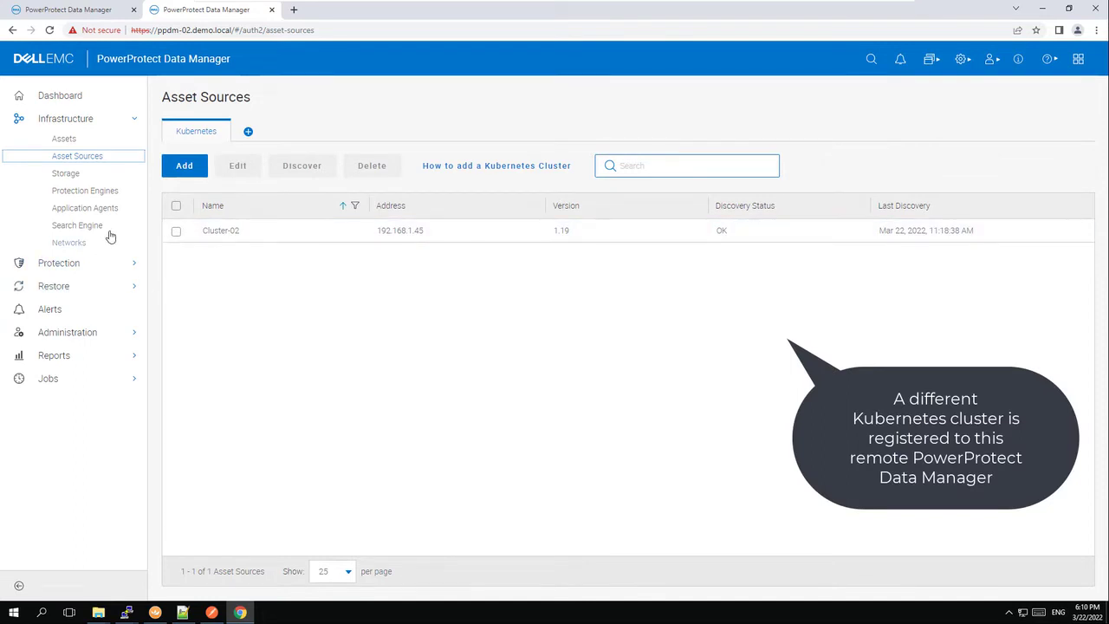
click(66, 173)
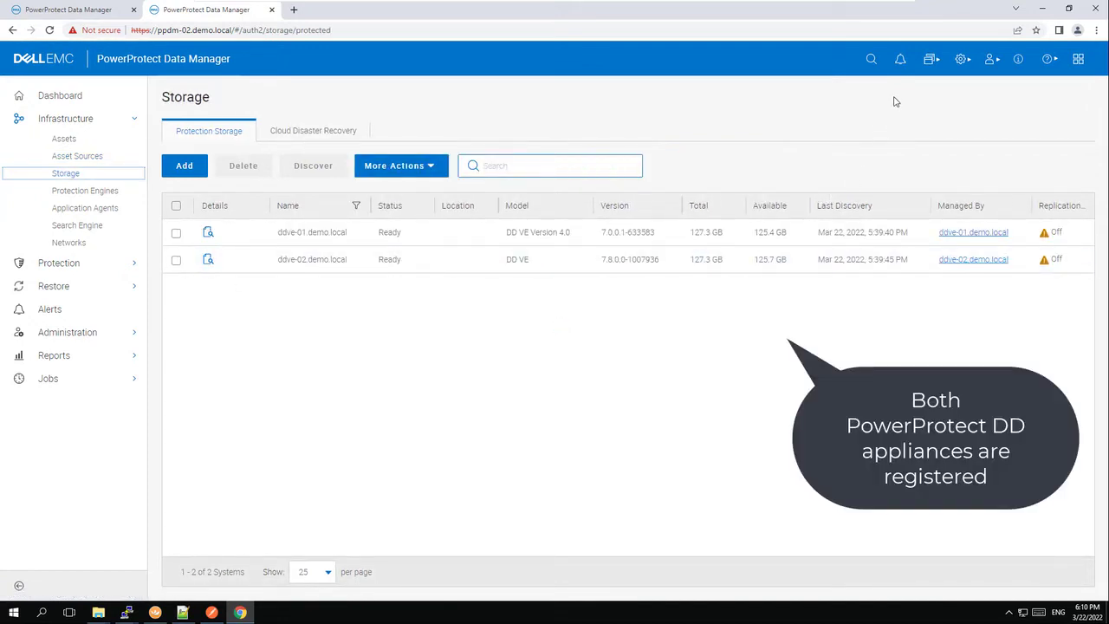
click(930, 63)
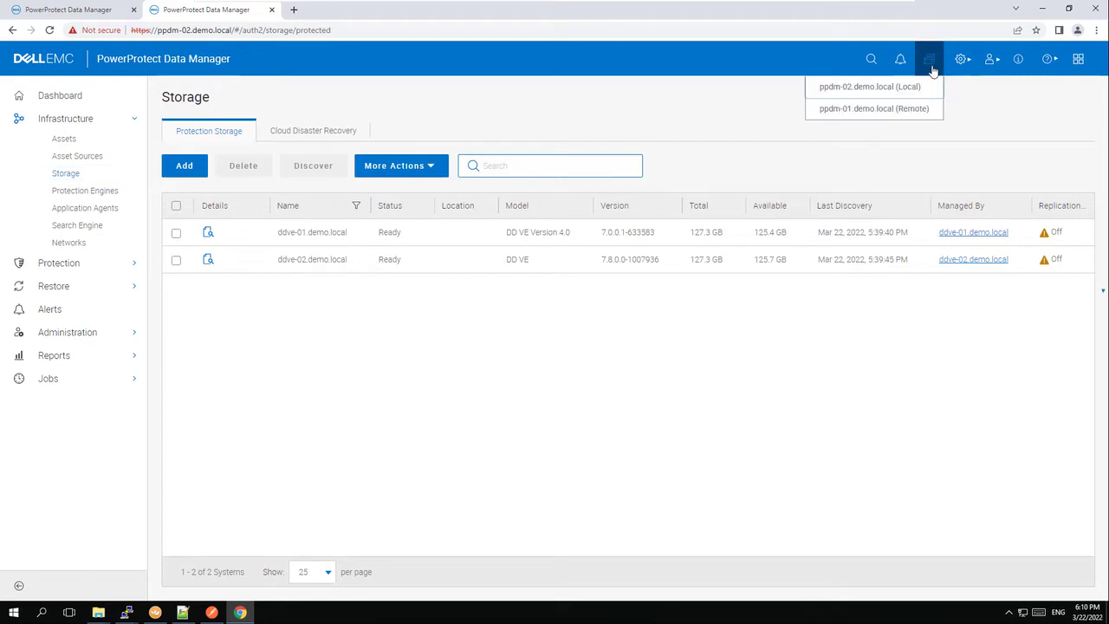
From the remote ppdm-01 view, start restoring the mysql namespace from its most recent copy
click(905, 110)
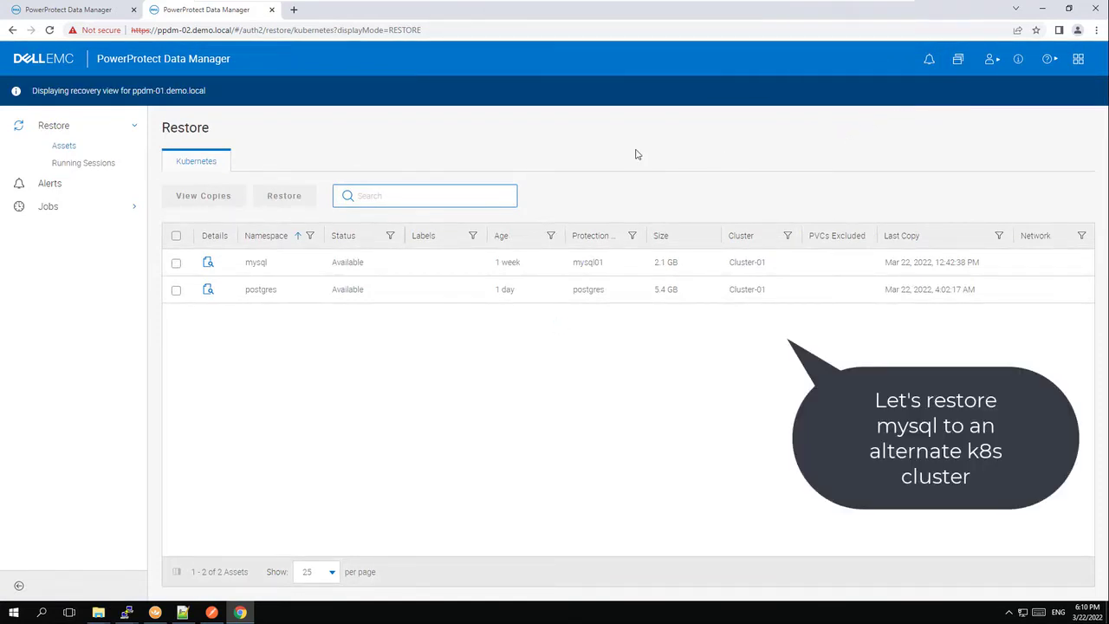
click(176, 263)
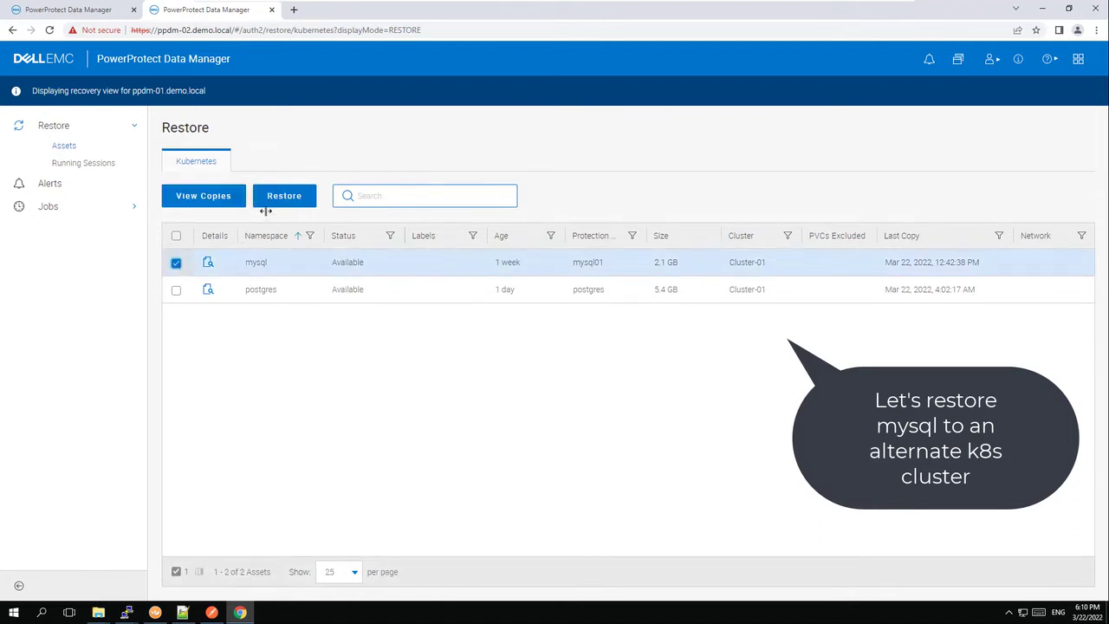
click(296, 205)
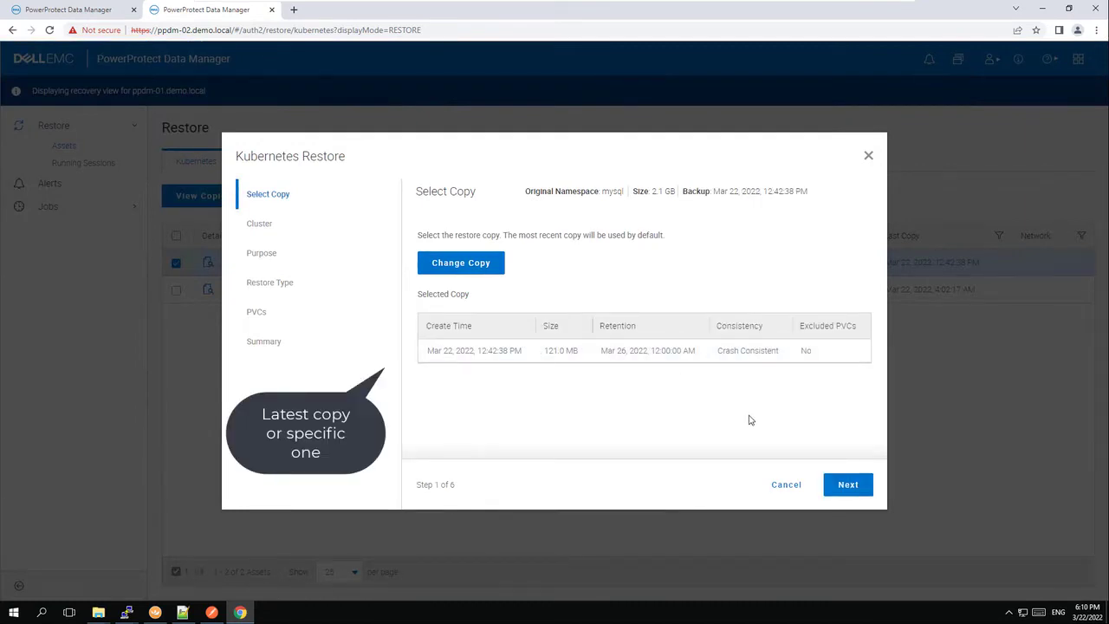
click(845, 483)
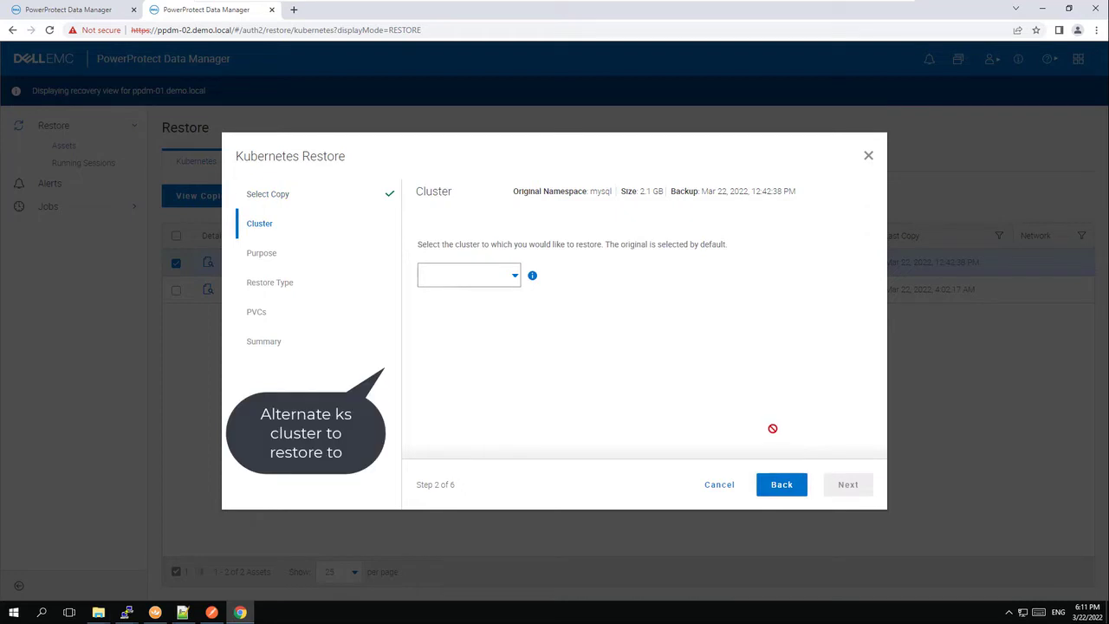
Target Cluster-02, restoring namespace and PVCs into a new namespace named mysql
click(514, 275)
click(488, 295)
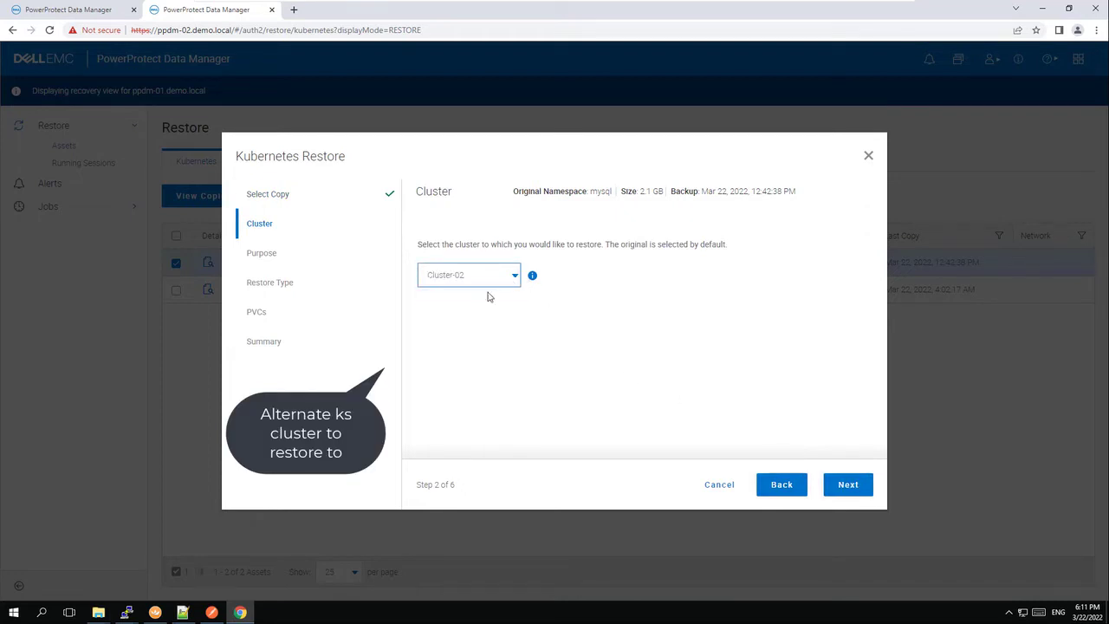
click(848, 485)
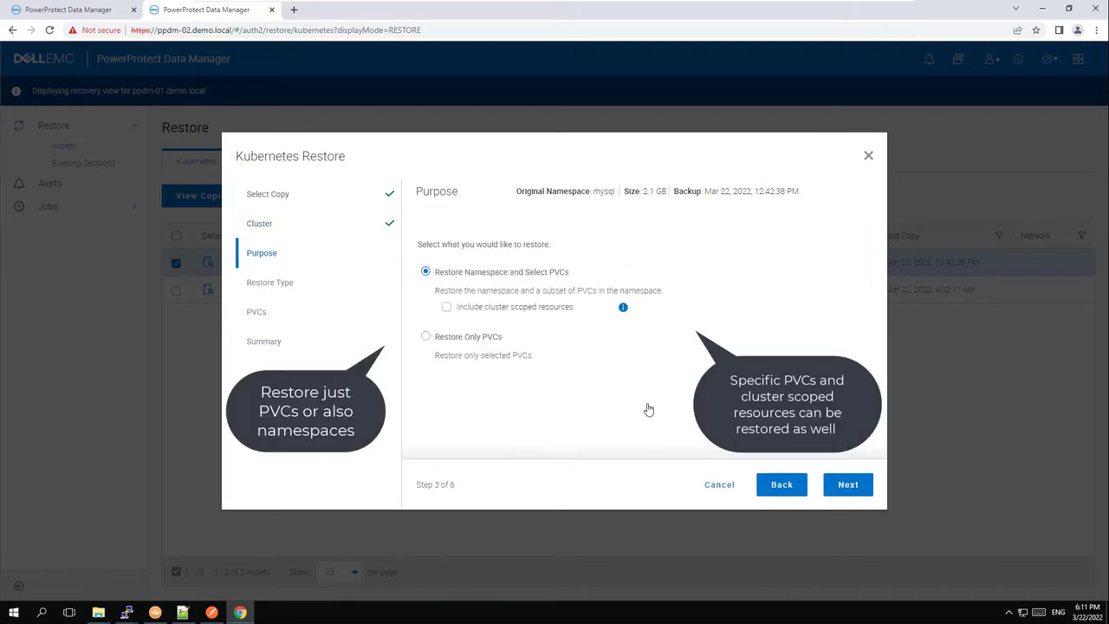
click(861, 492)
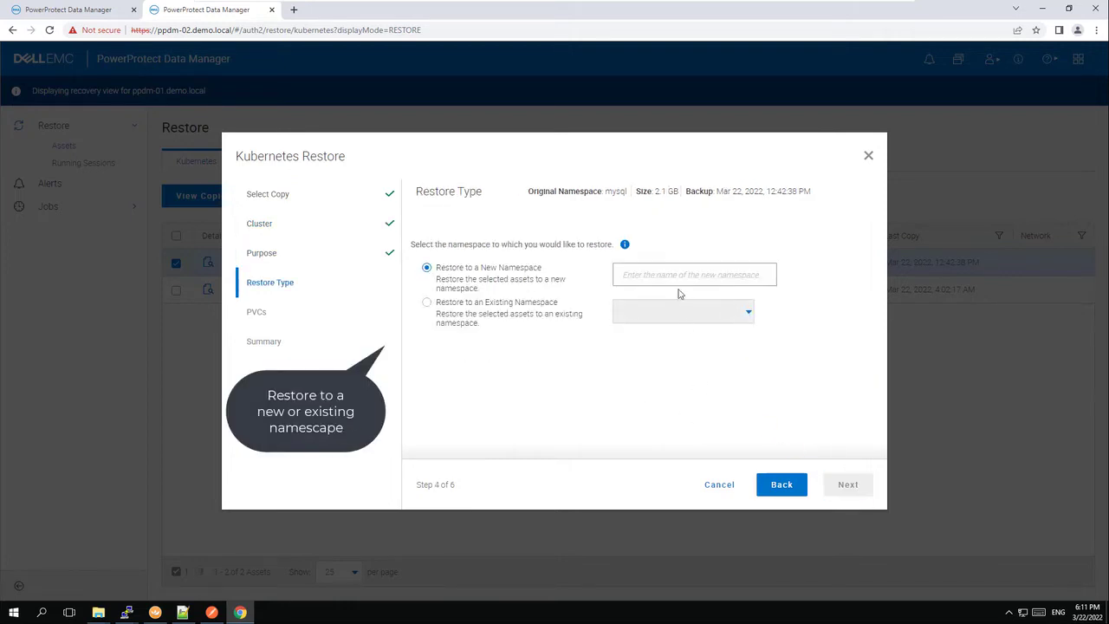
click(703, 272)
text(mys)
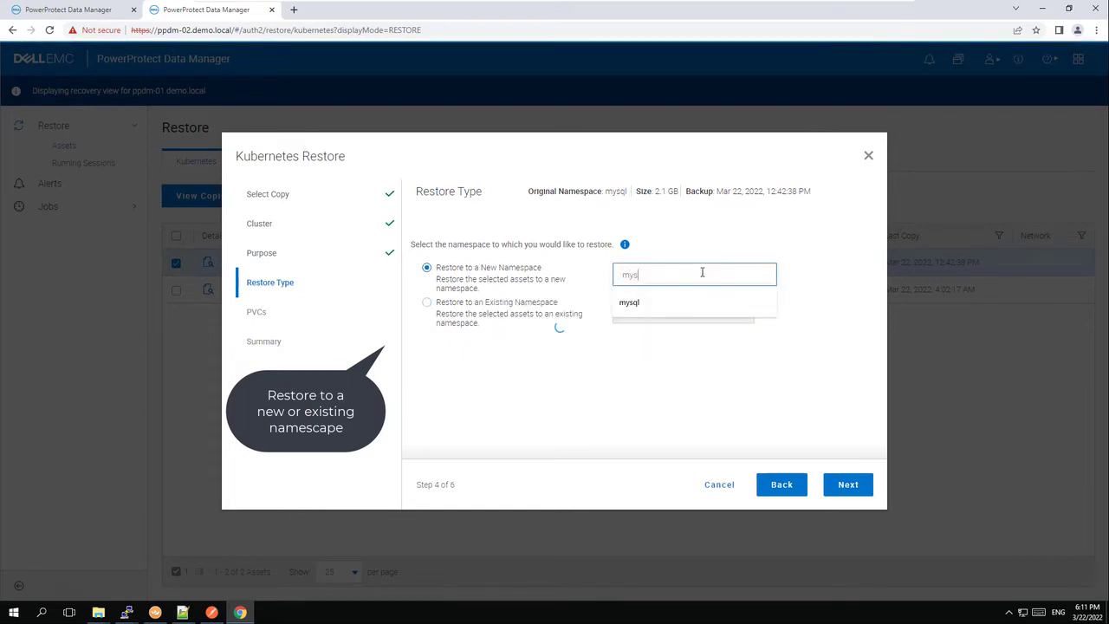
text(ql)
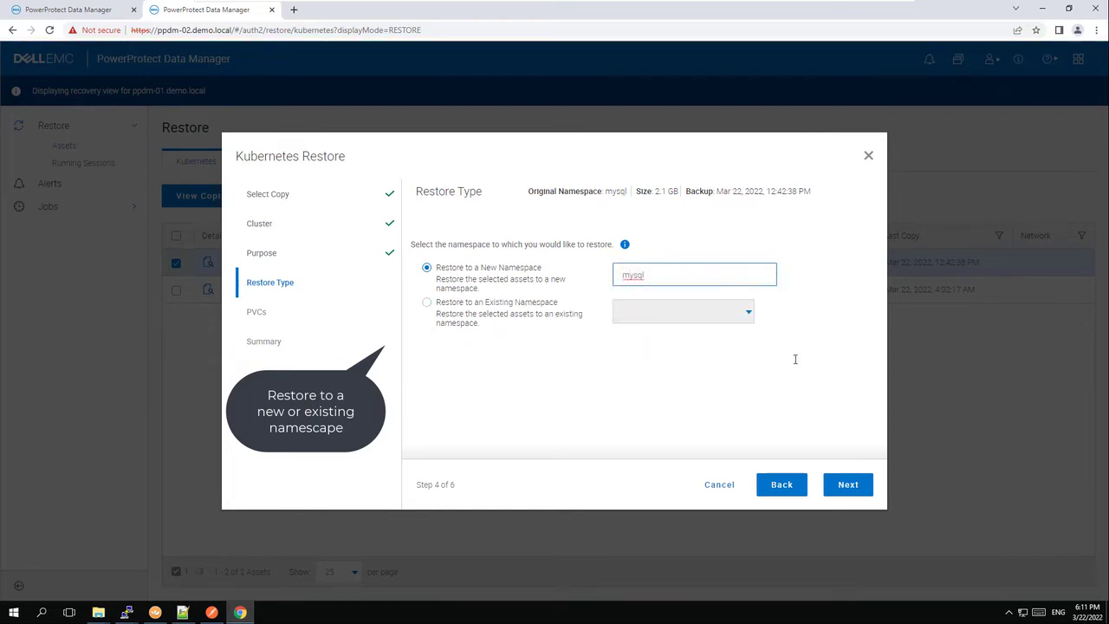
Confirm the new mysql namespace and enable changing the PVCs' storage class
click(846, 490)
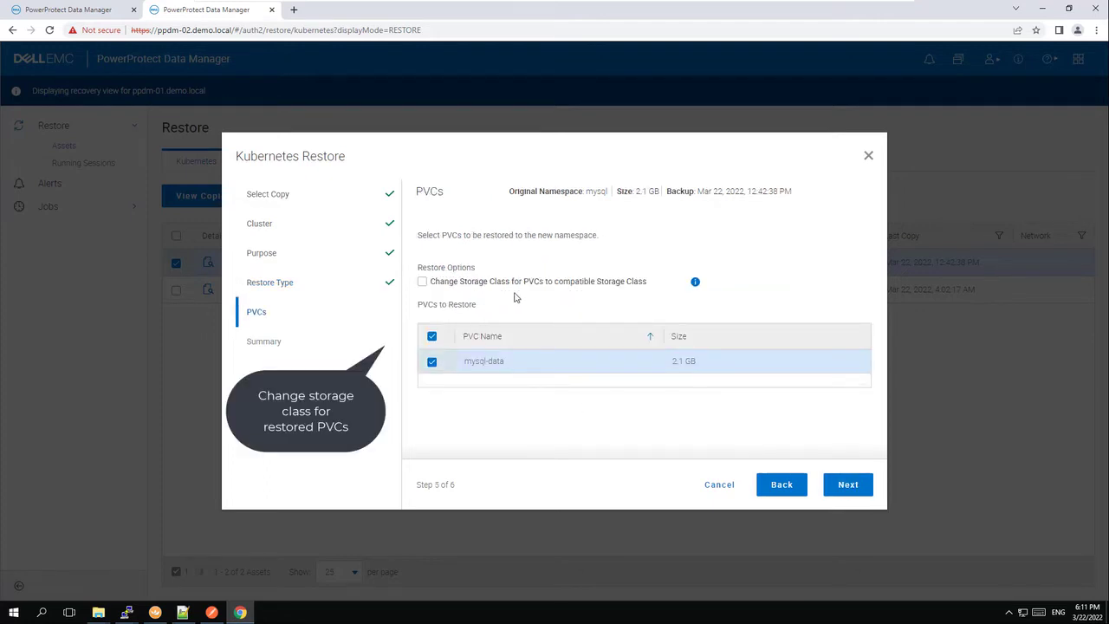
click(423, 283)
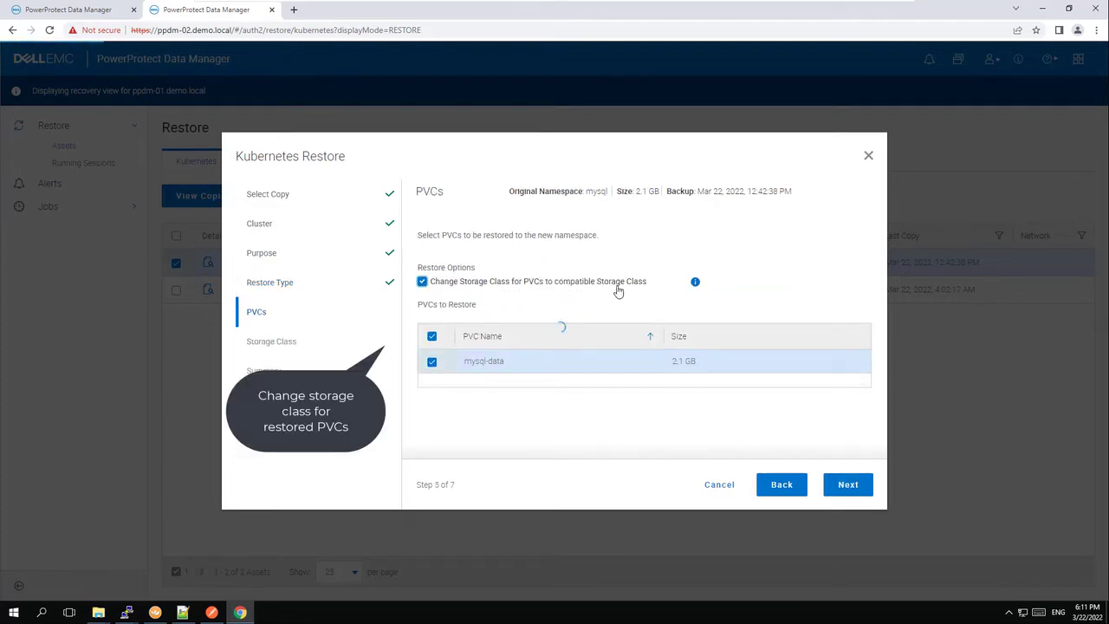
click(849, 485)
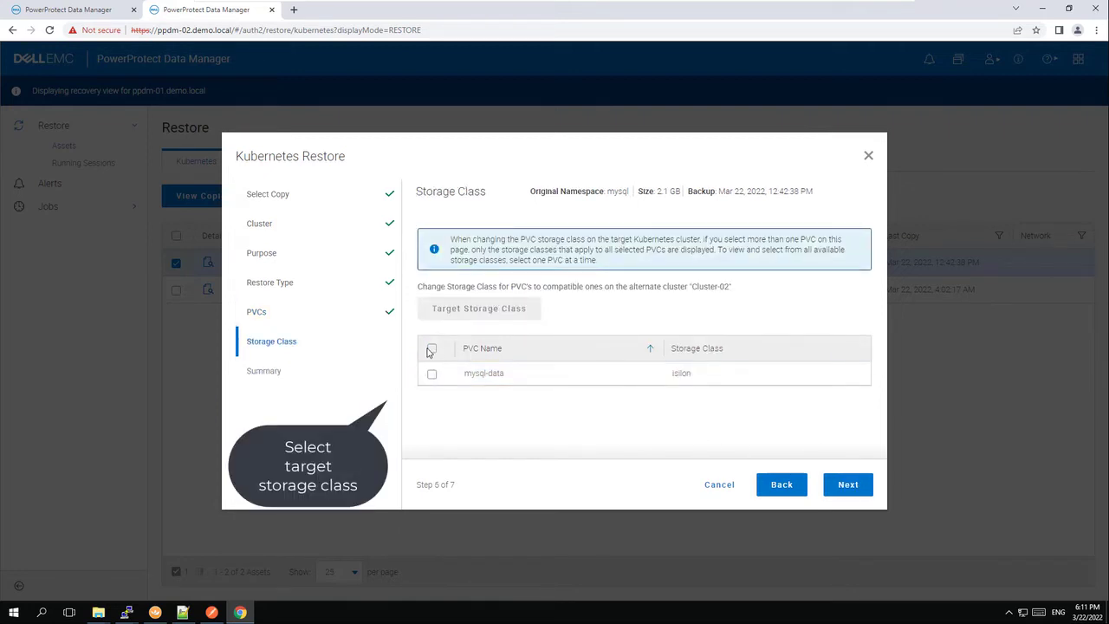
Set the mysql-data PVC's target storage class to isilon and review the restore summary
click(431, 350)
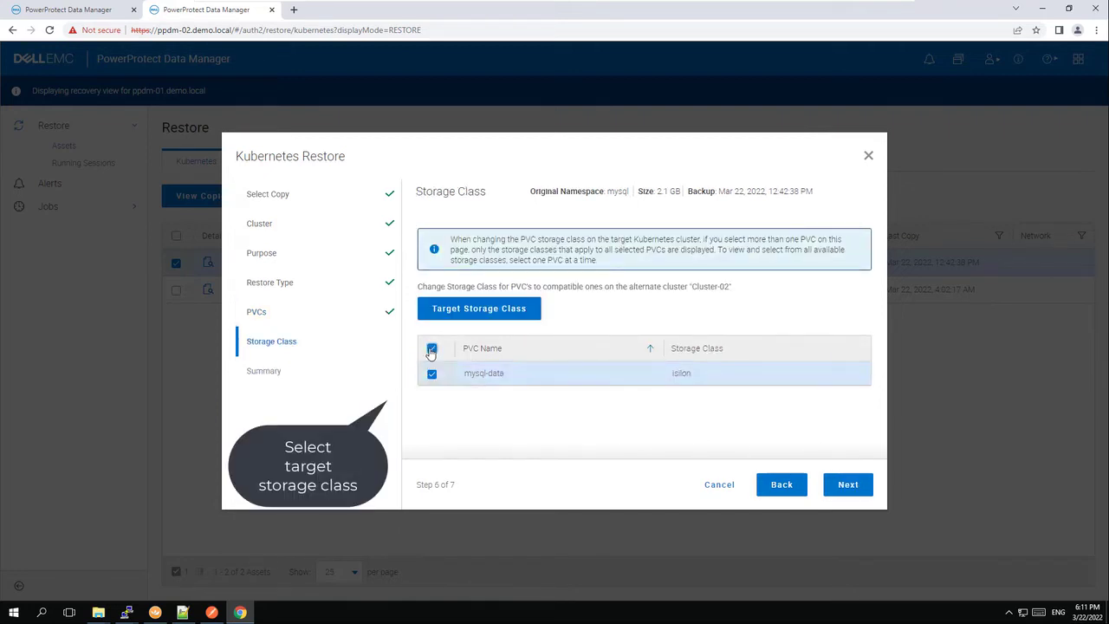
click(519, 311)
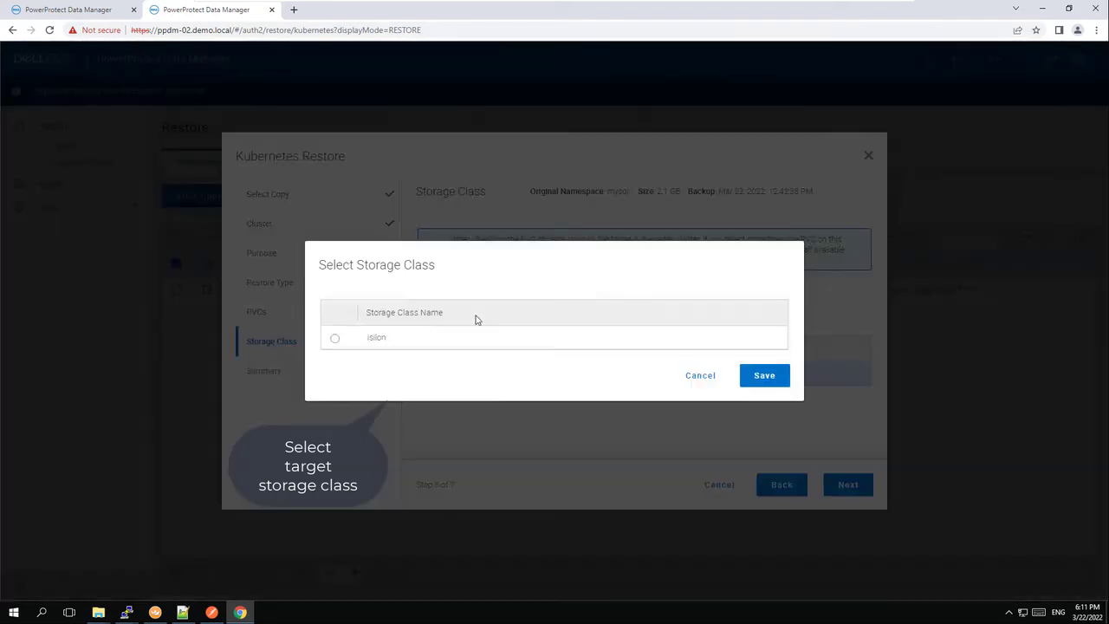
click(335, 339)
click(764, 376)
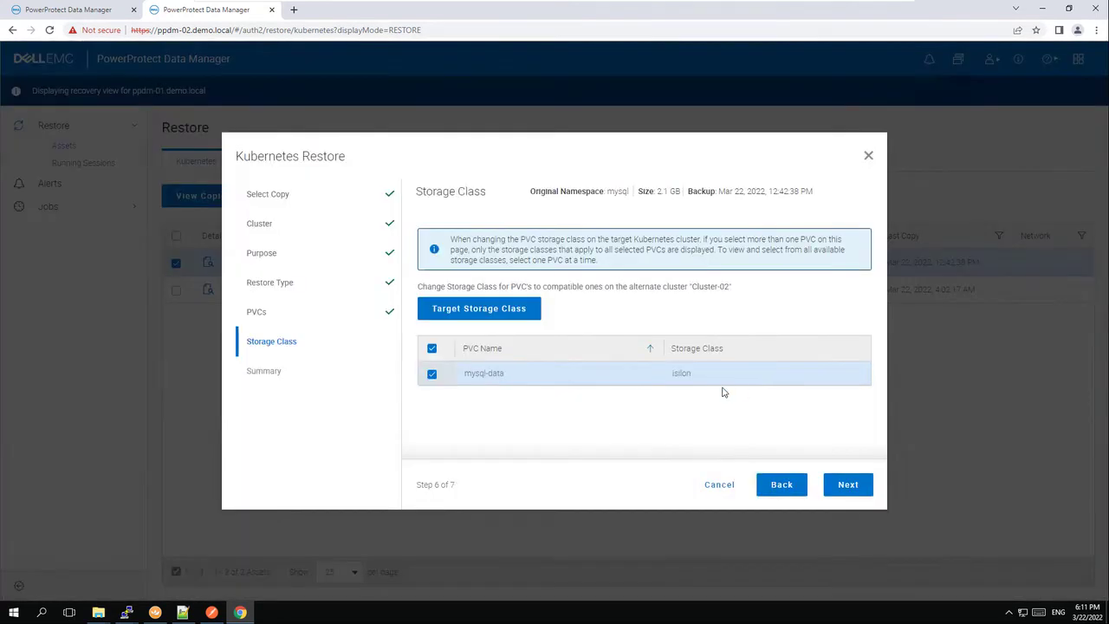
click(846, 483)
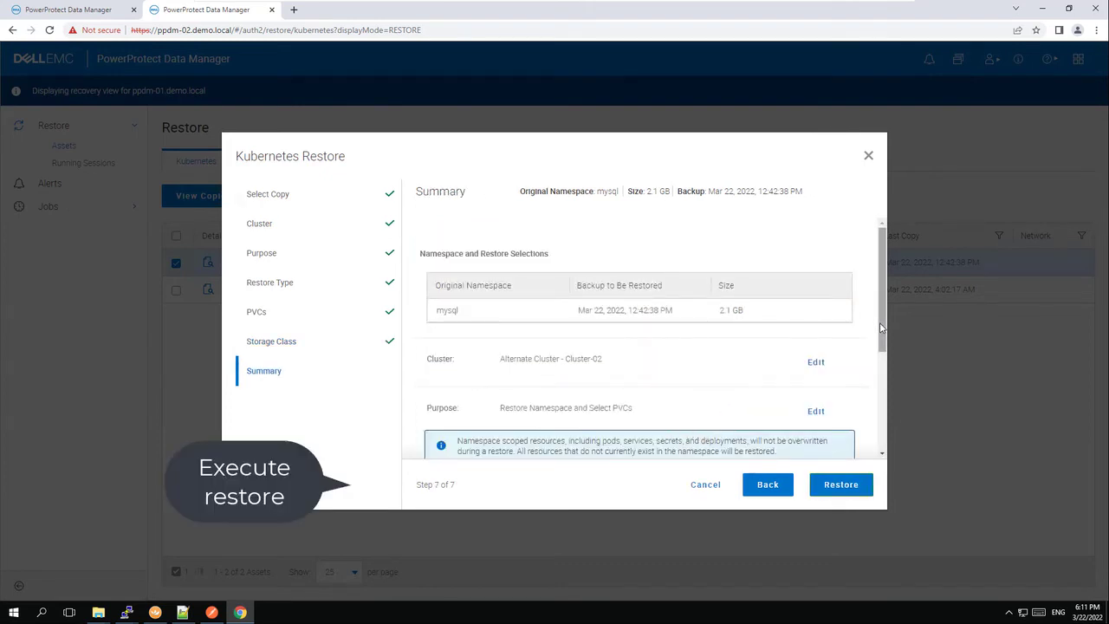
drag(882, 345, 874, 462)
Launch the restore and follow job JIYZI0BP's mysql step log until it reports Success
click(854, 491)
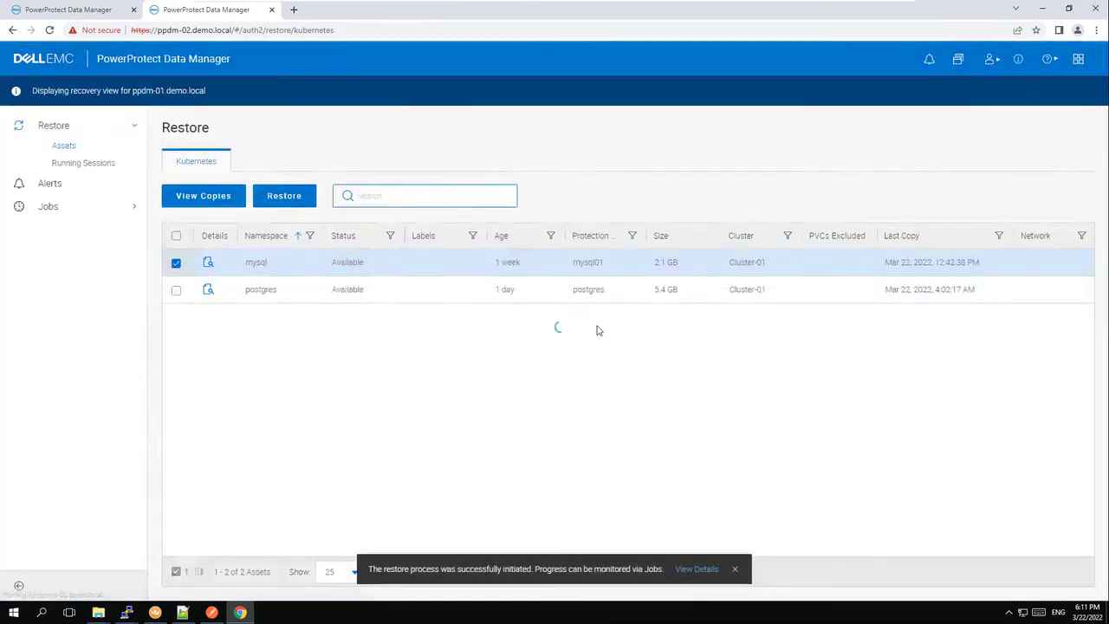
click(694, 570)
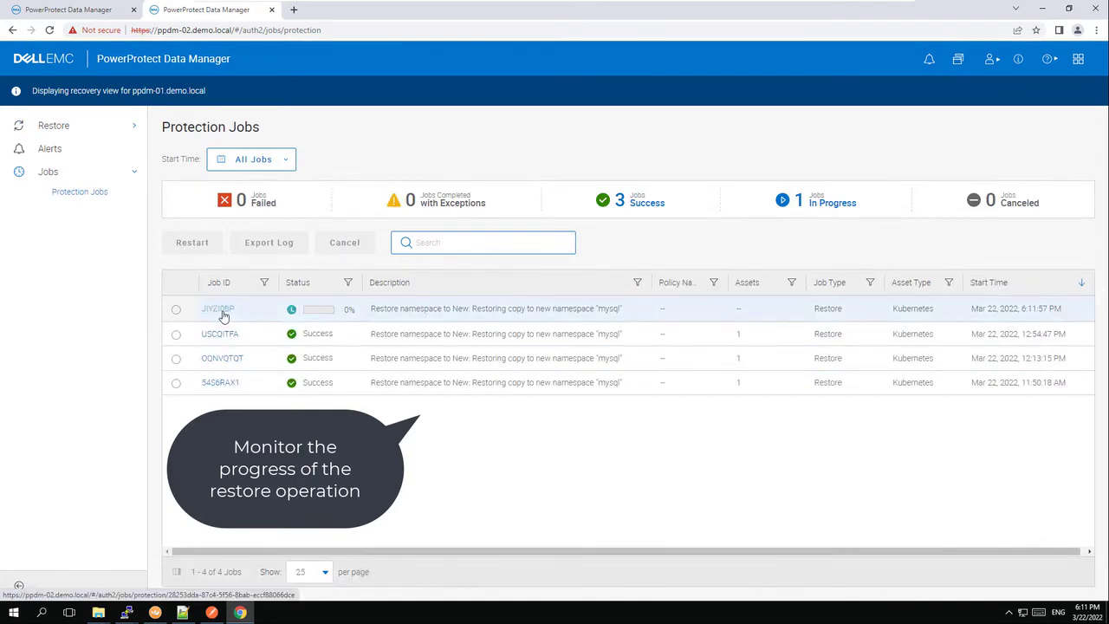
click(223, 316)
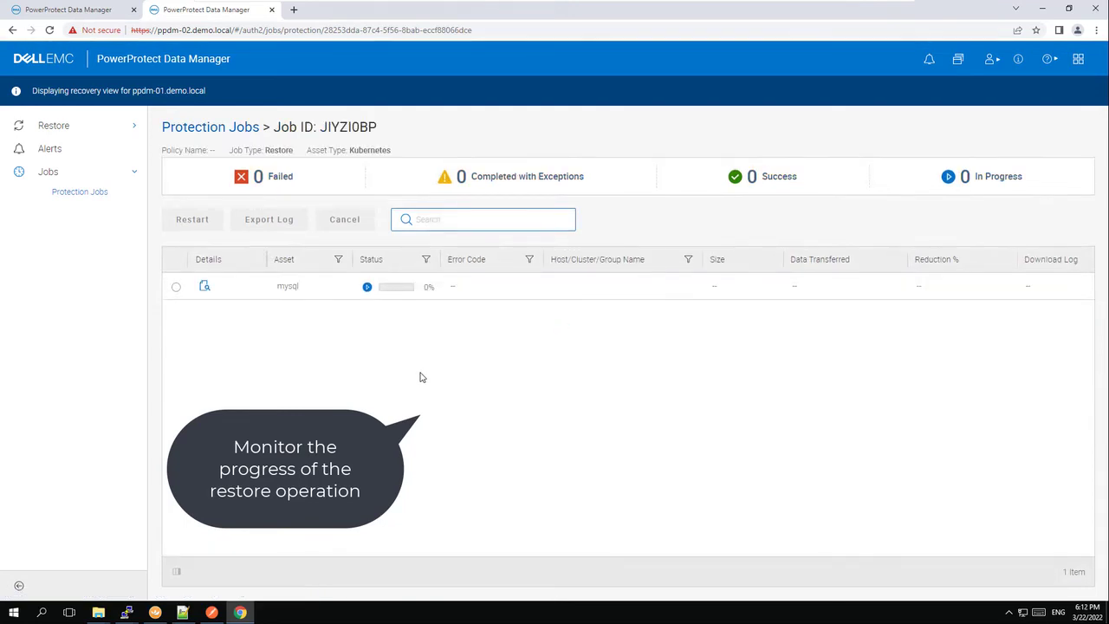
click(206, 287)
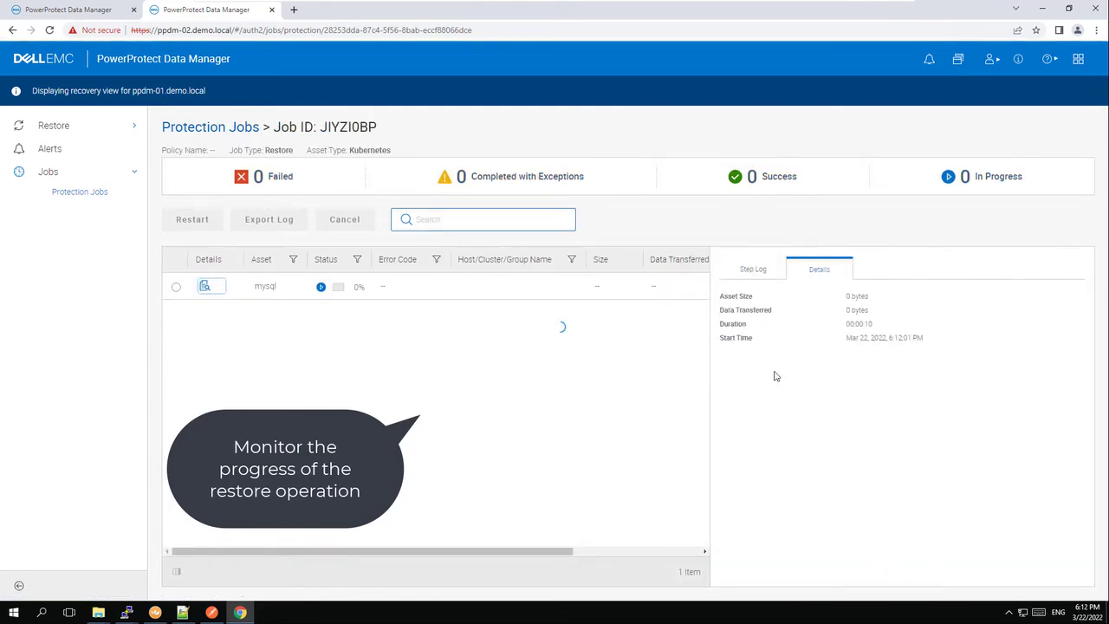
click(755, 270)
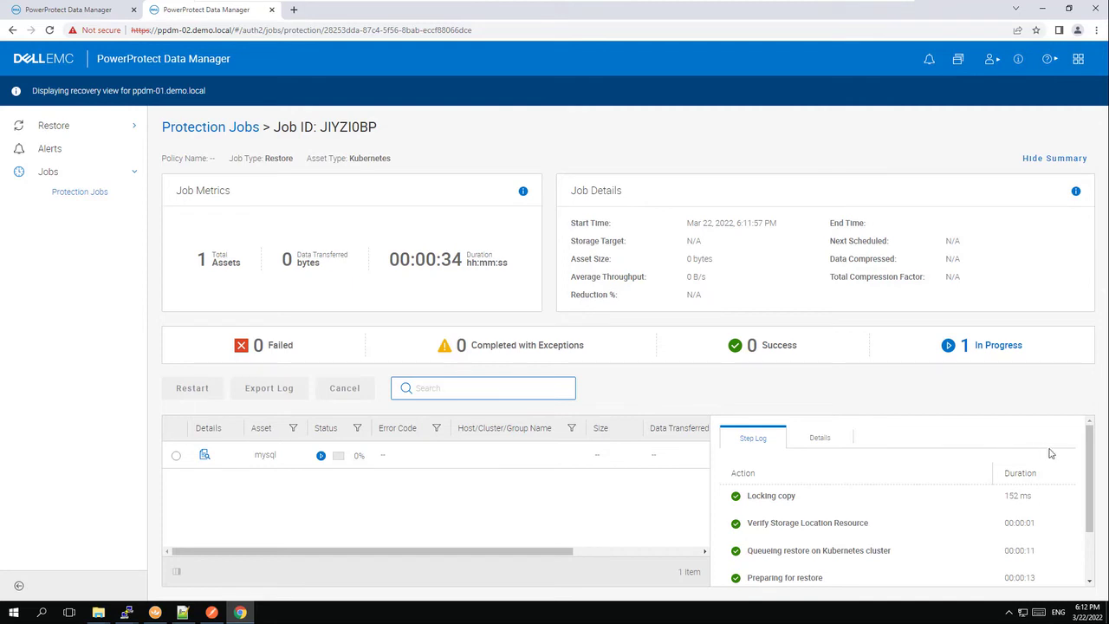
drag(1093, 476, 1087, 515)
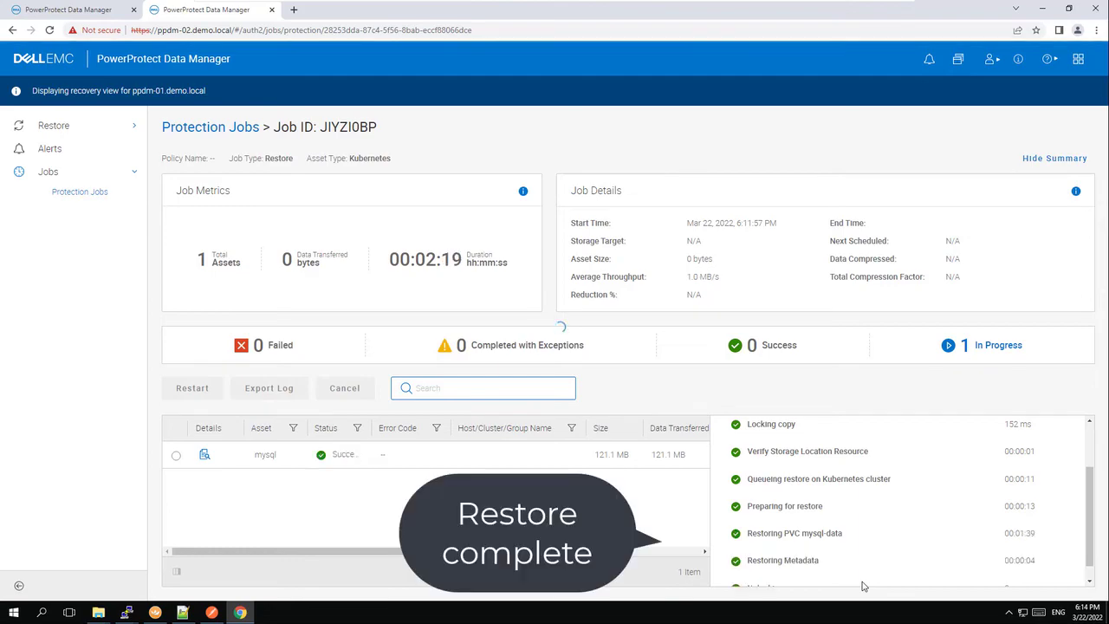
drag(1095, 529, 1091, 563)
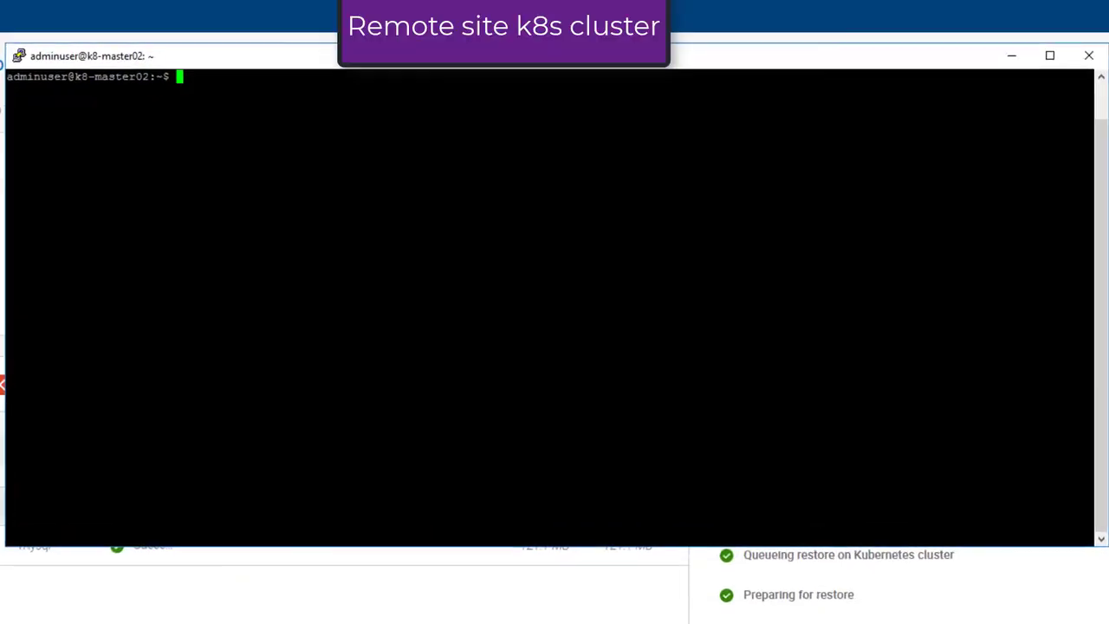
Run kubectl get ns and kubectl get pods -n mysql to confirm the restored pod
text(kubectl get ns)
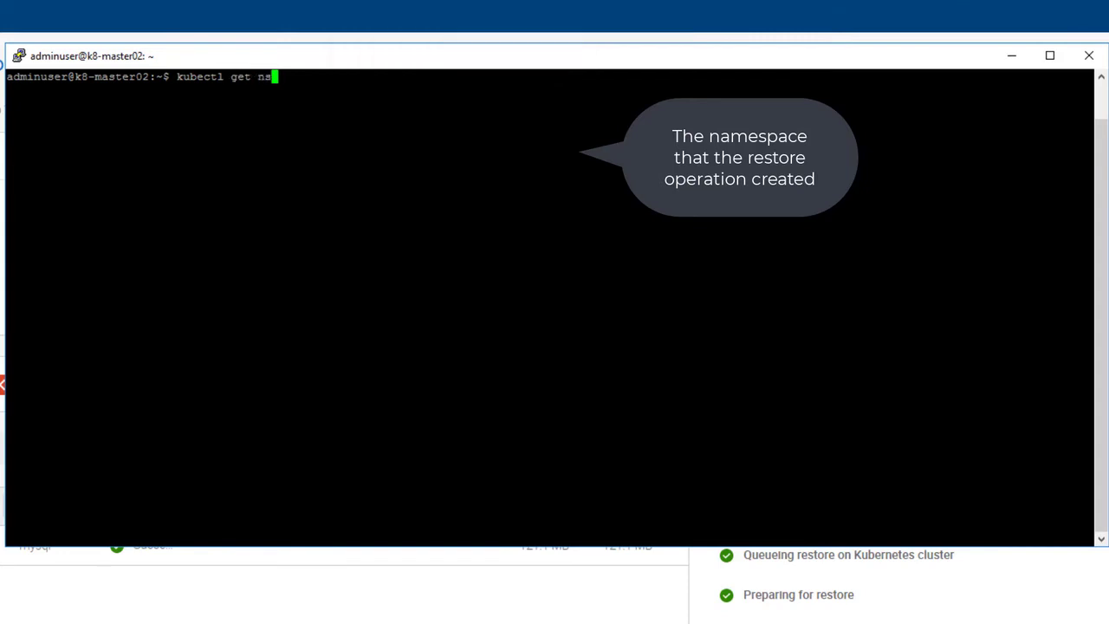
key(Return)
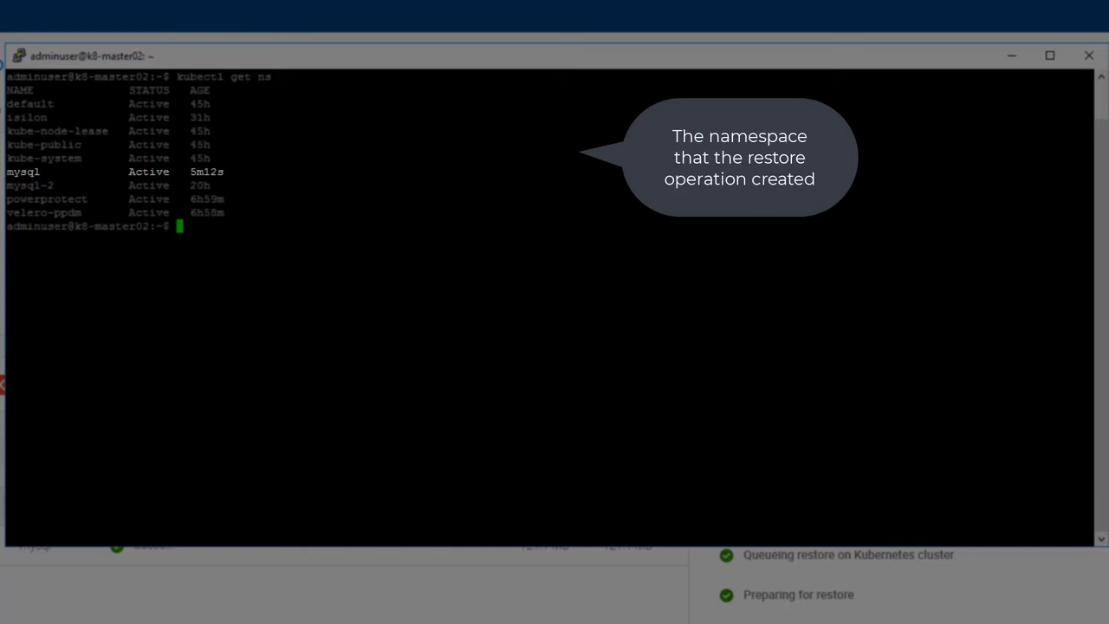
text(kubectl get pods )
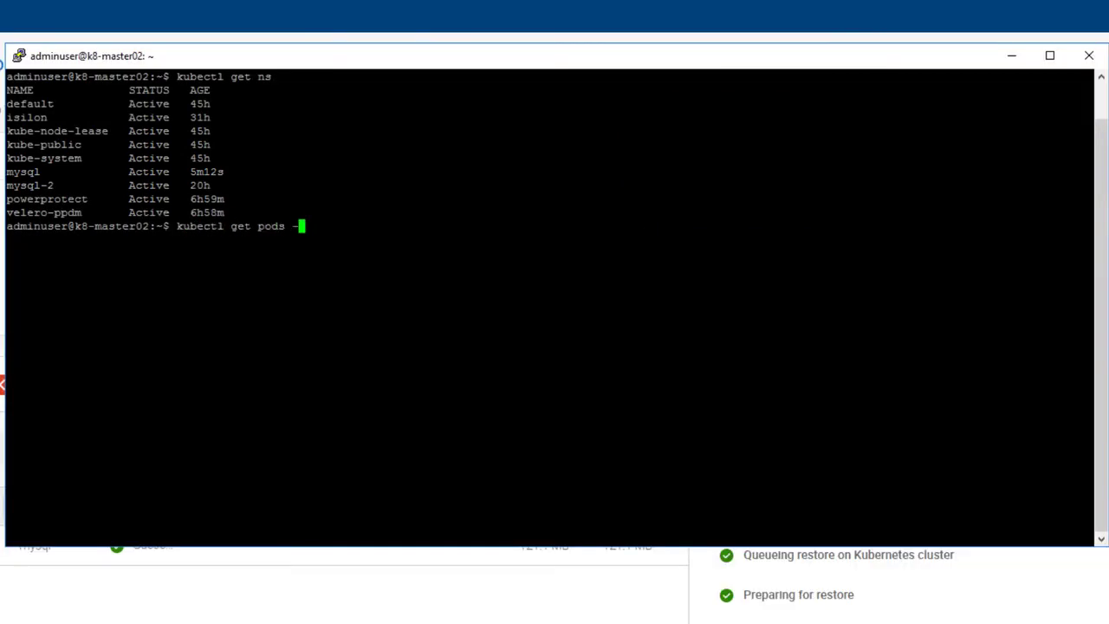
text(-n)
double_click(23, 171)
text(mysql)
key(Return)
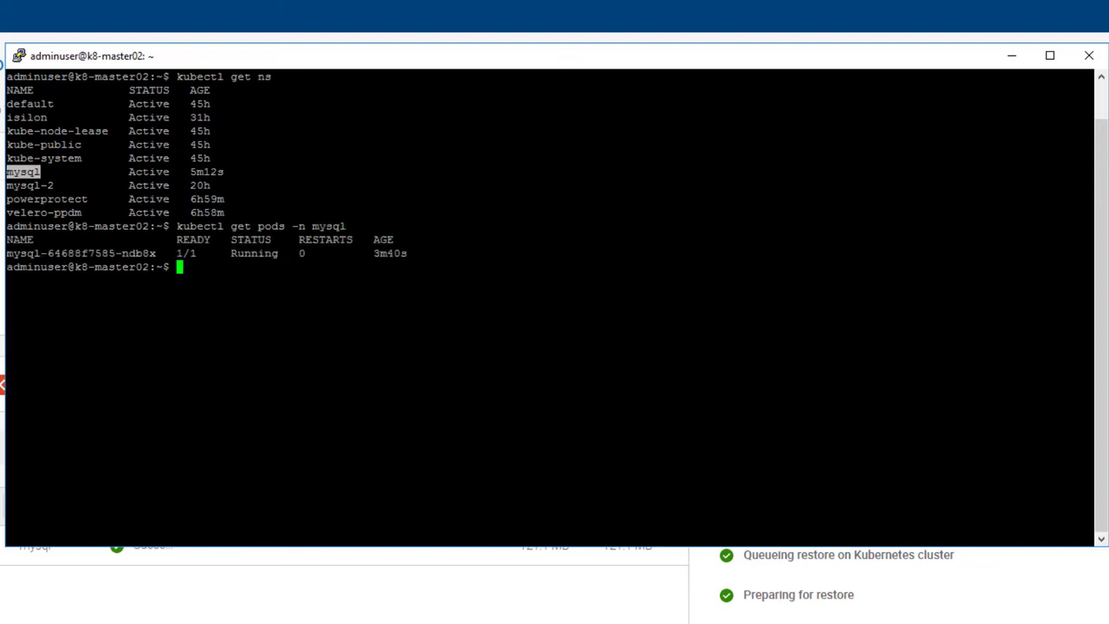
Open a /bin/bash shell inside the mysql pod with kubectl exec -n mysql -it
text(kubectl exec)
double_click(80, 253)
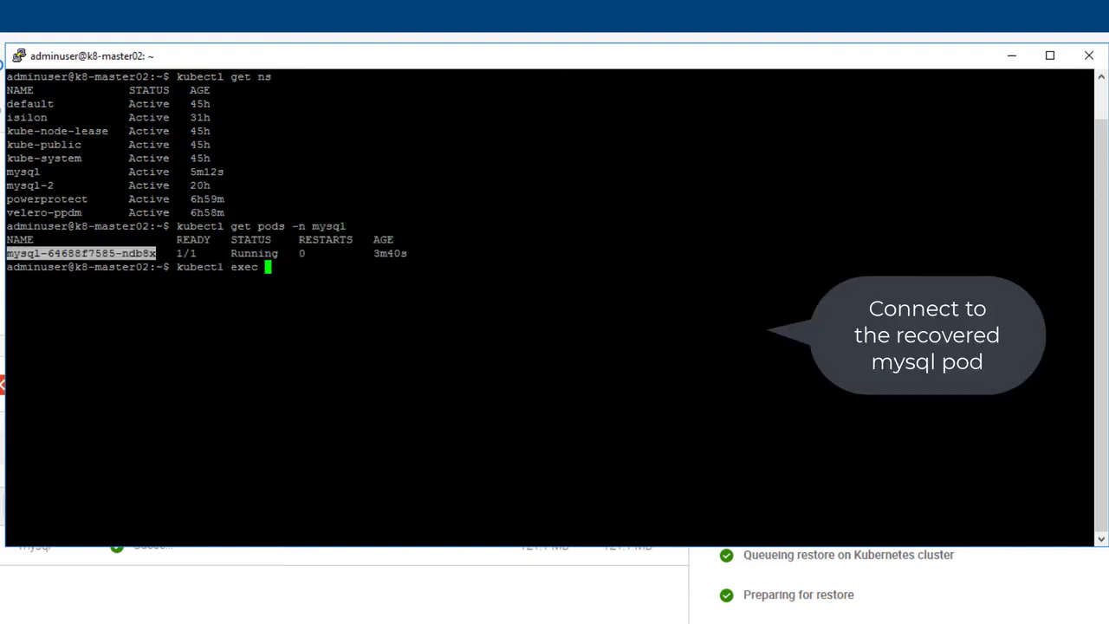
text(mysql-64688f7585-ndb8x)
text(-n mysql -it -- /bin/bash)
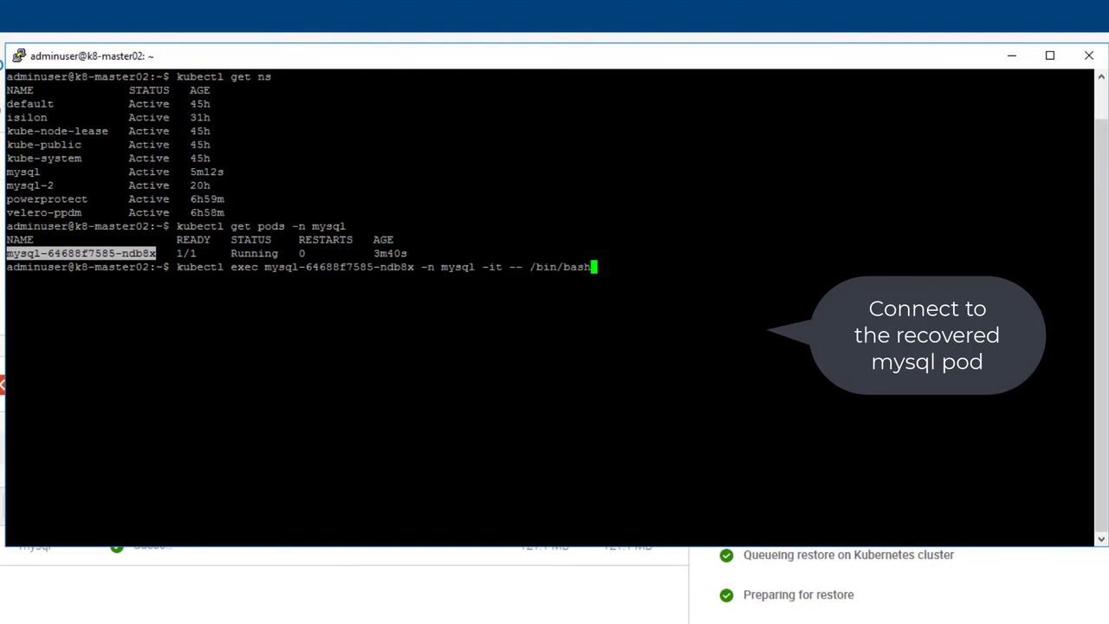
key(Return)
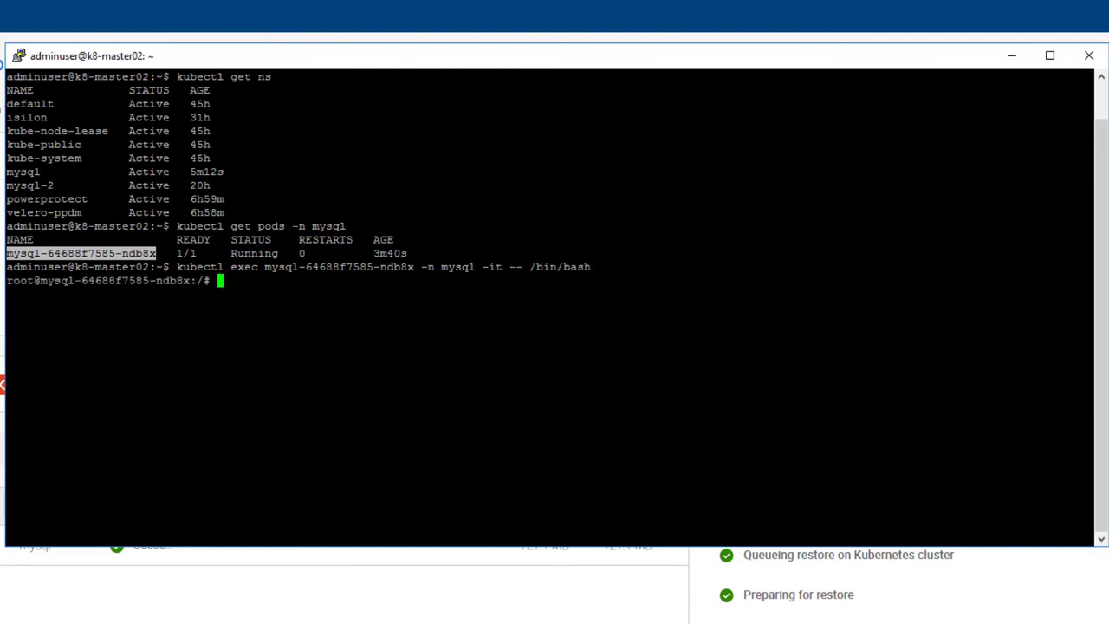
Log into MySQL with mysql -p, entering the database password
text(mysql -p)
key(Return)
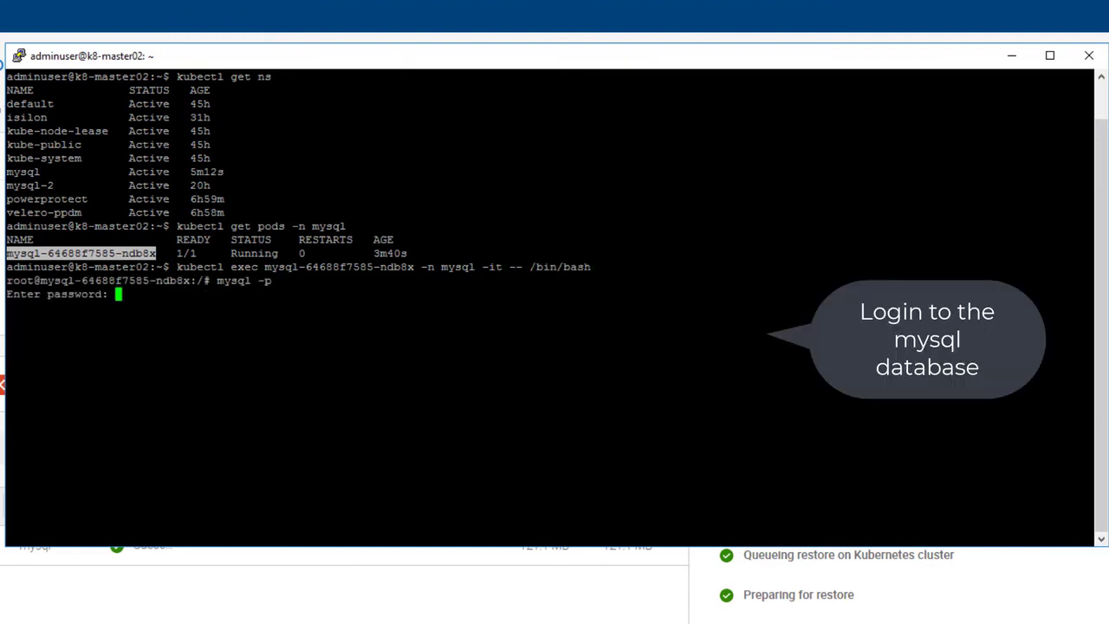
key(Return)
Show databases, switch to idan, and select all rows from the idan table
text(show databases;)
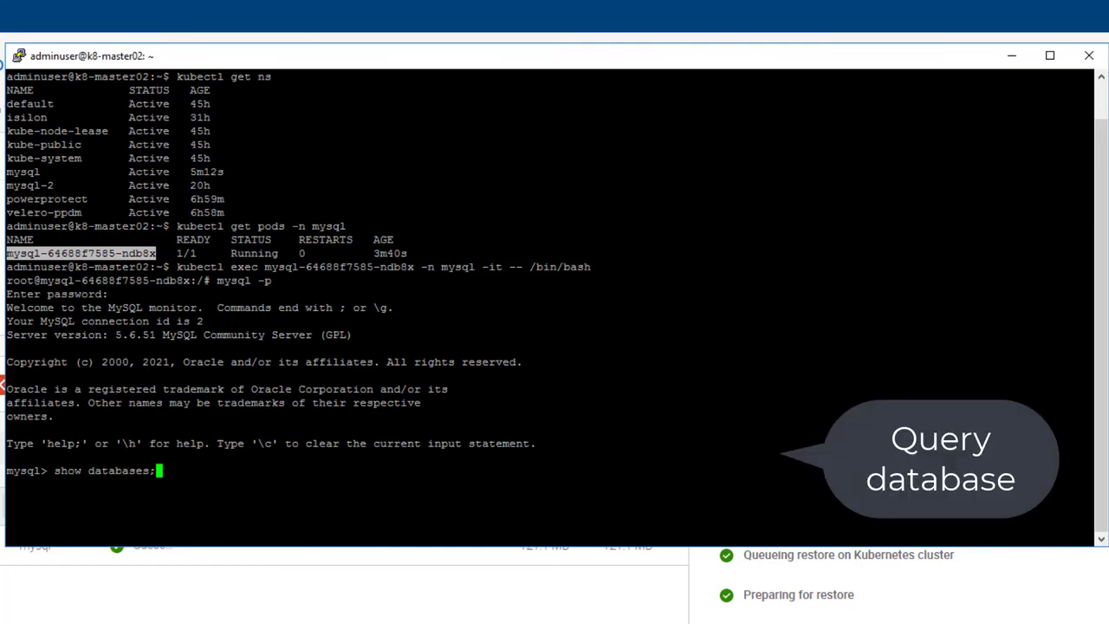
key(Return)
text(use )
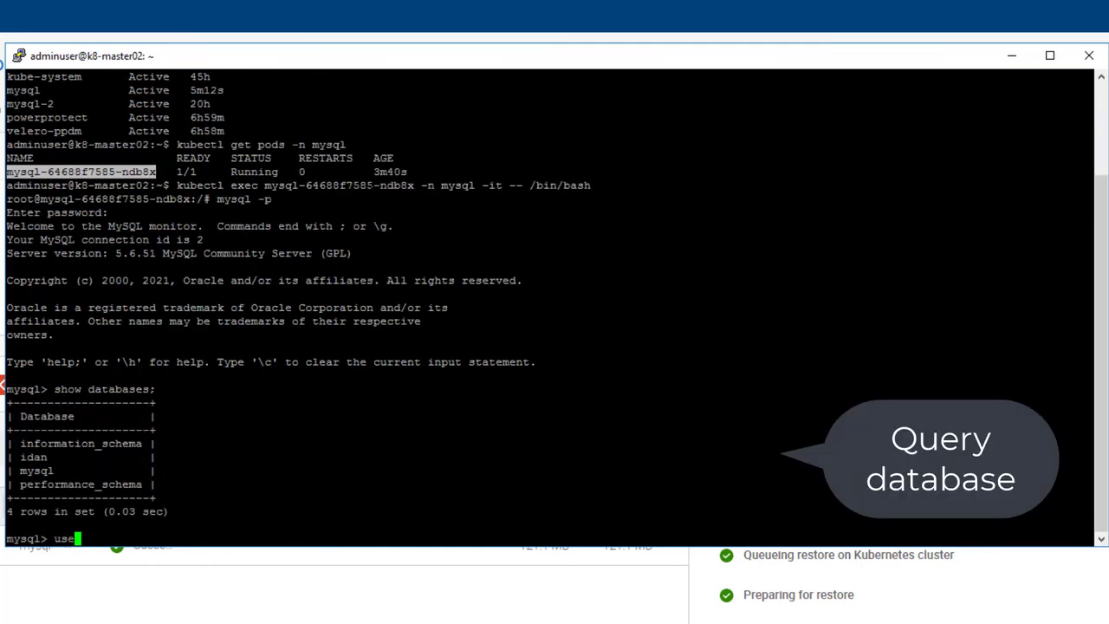
text(idan;)
key(Return)
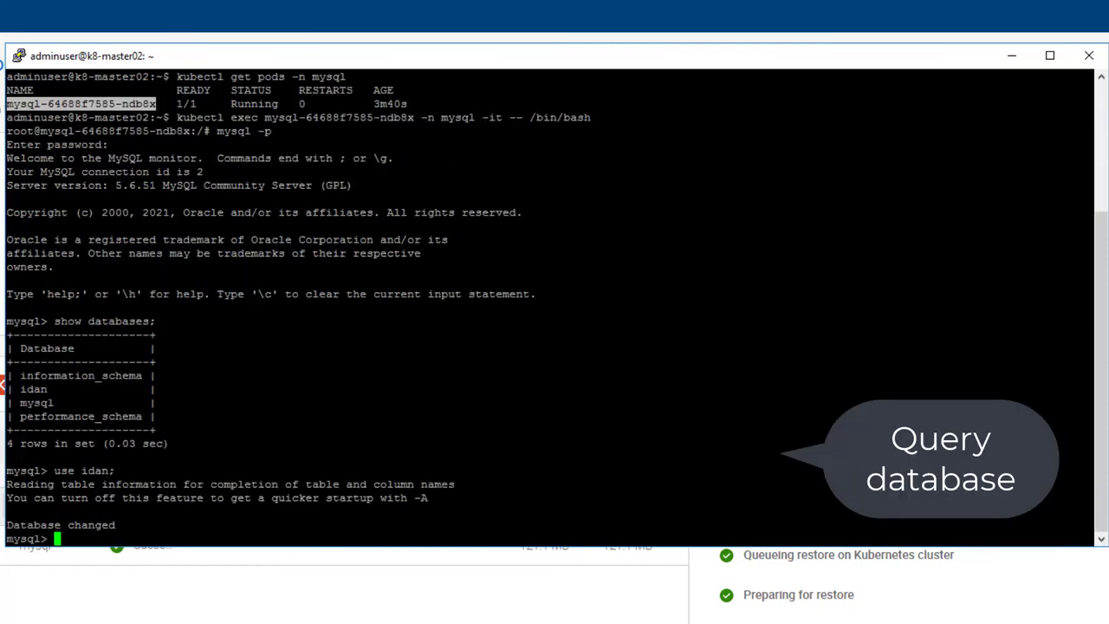
text(select * from idan;)
key(Return)
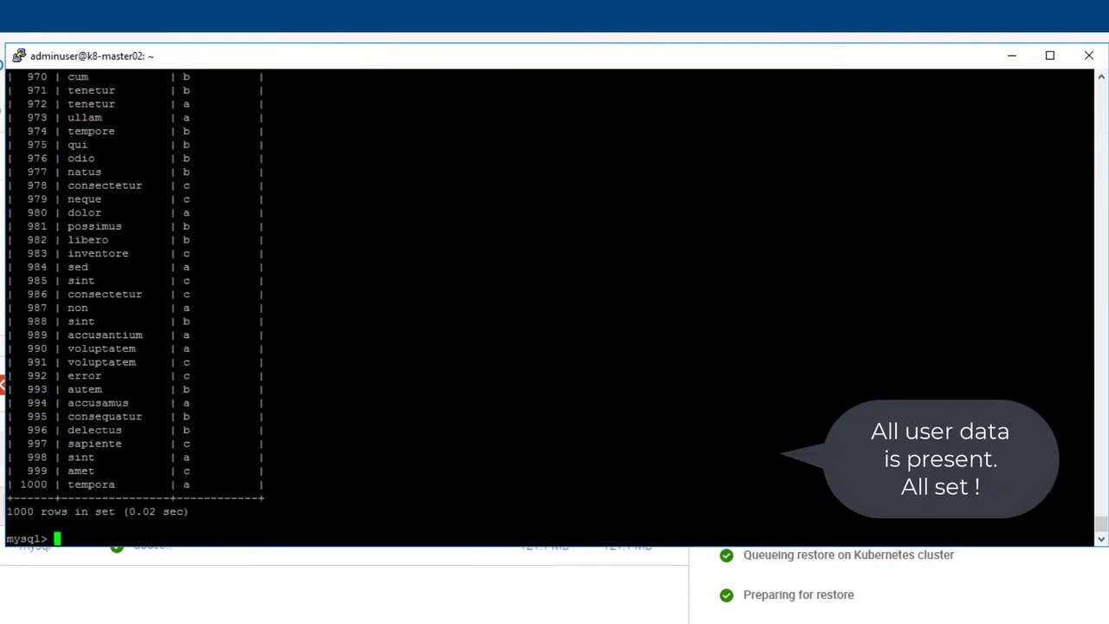